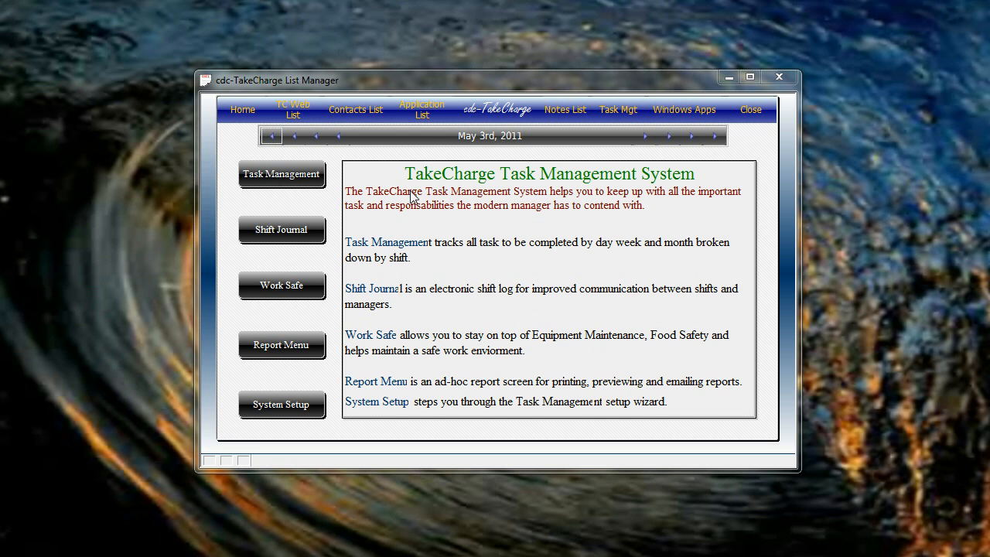
Open Task Management Setup and filter the current task list by the Administration task type
{"action": "left_click", "coordinate": [317, 178]}
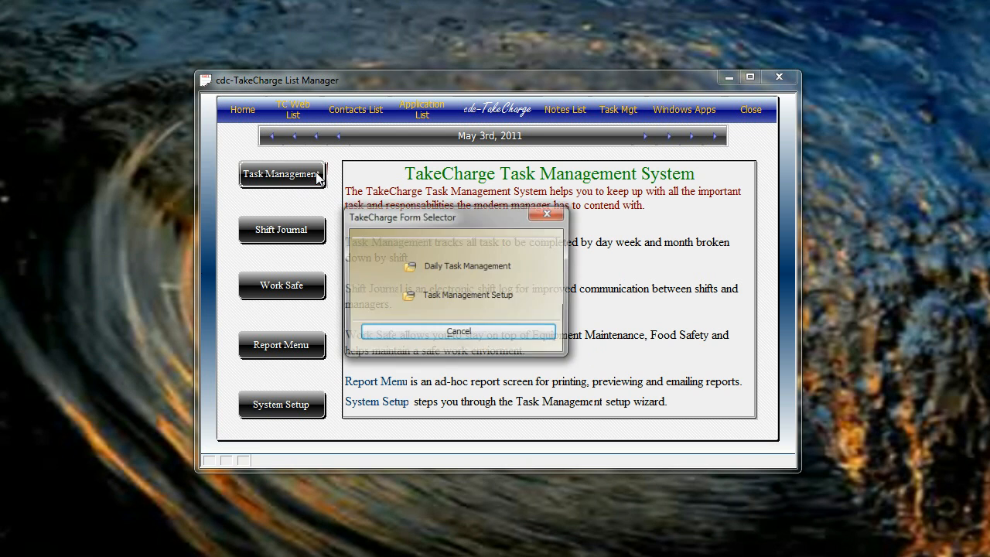
{"action": "left_click", "coordinate": [501, 298]}
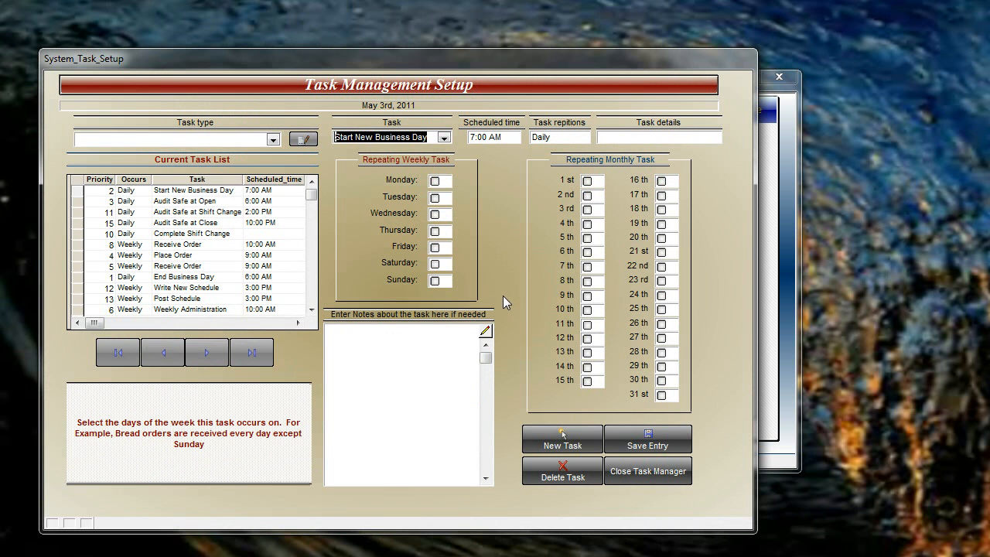
{"action": "left_click", "coordinate": [273, 140]}
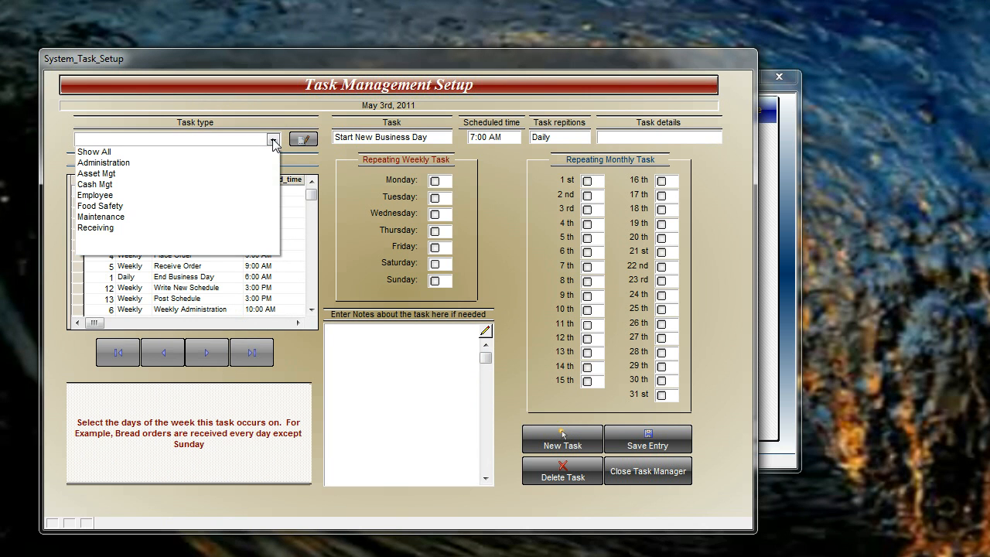
{"action": "left_click", "coordinate": [229, 152]}
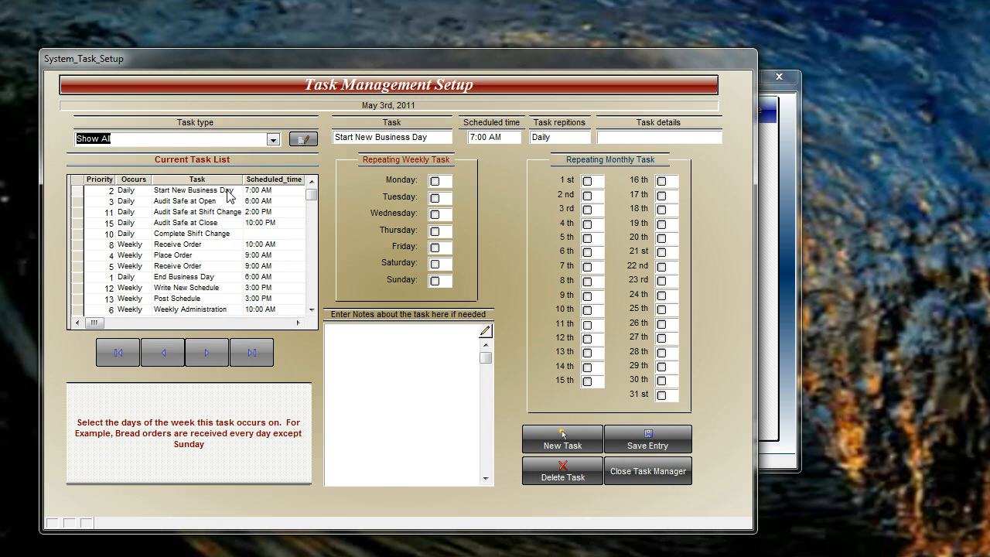
{"action": "left_click", "coordinate": [272, 140]}
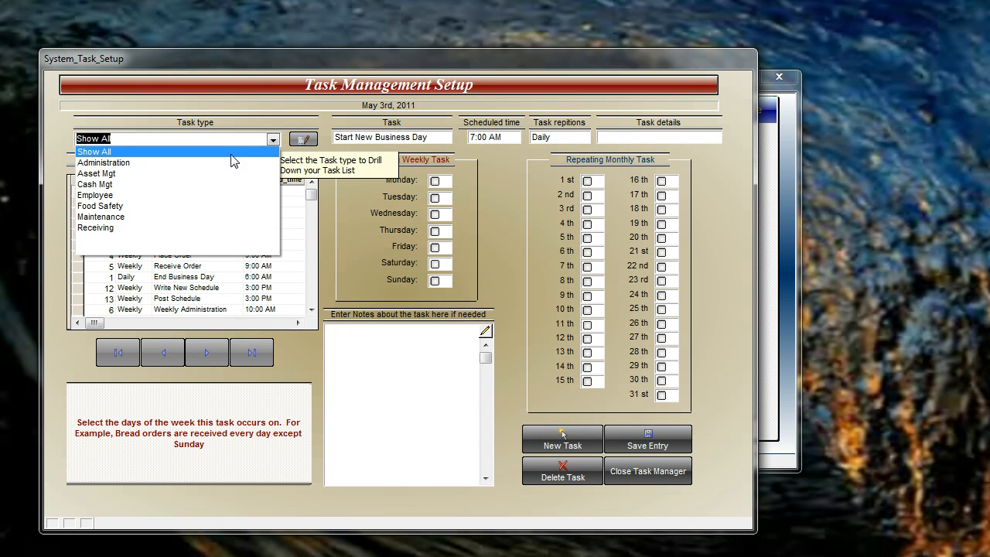
{"action": "left_click", "coordinate": [205, 168]}
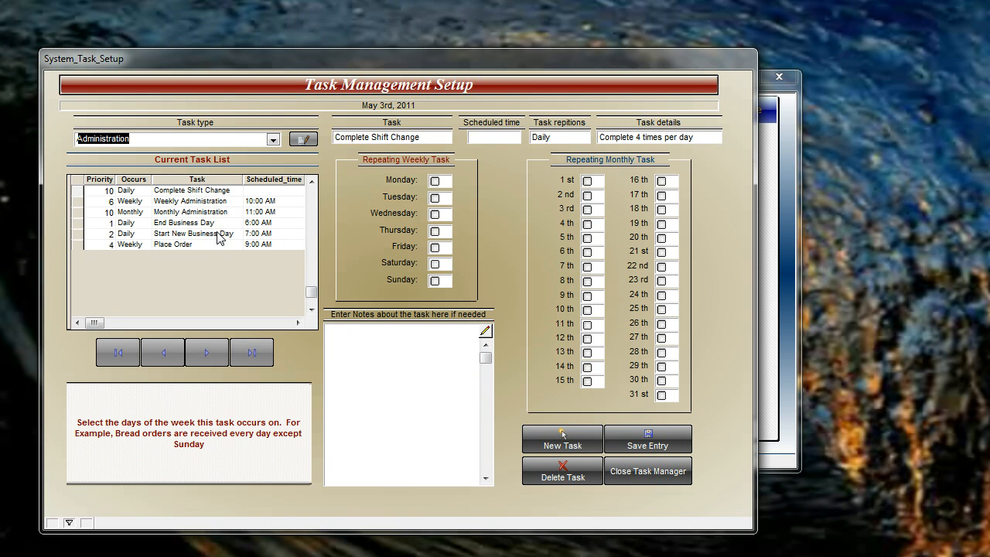
Review the setup details of the Complete Shift Change, Weekly Administration and Monthly Administration tasks, and close the task manager
{"action": "left_click", "coordinate": [206, 192]}
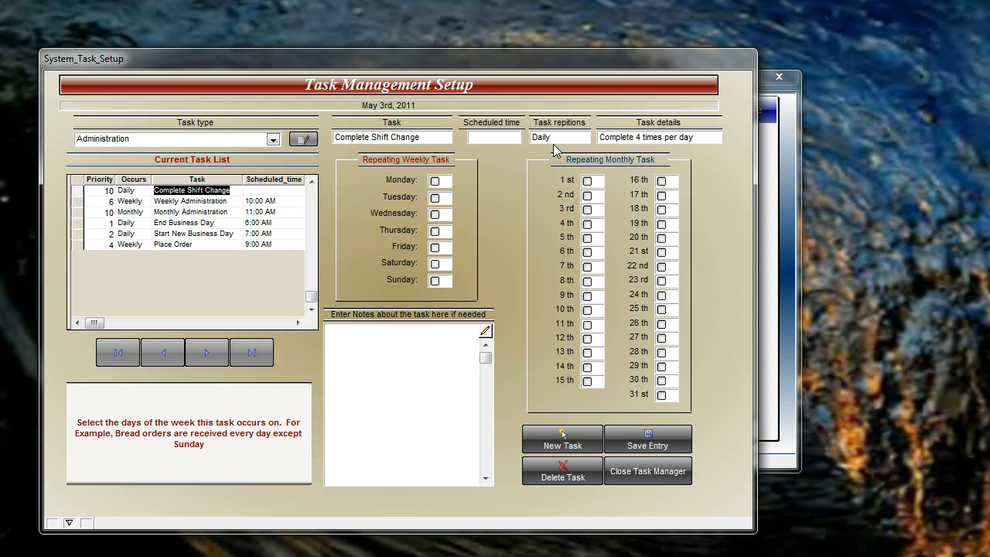
{"action": "left_click", "coordinate": [205, 203]}
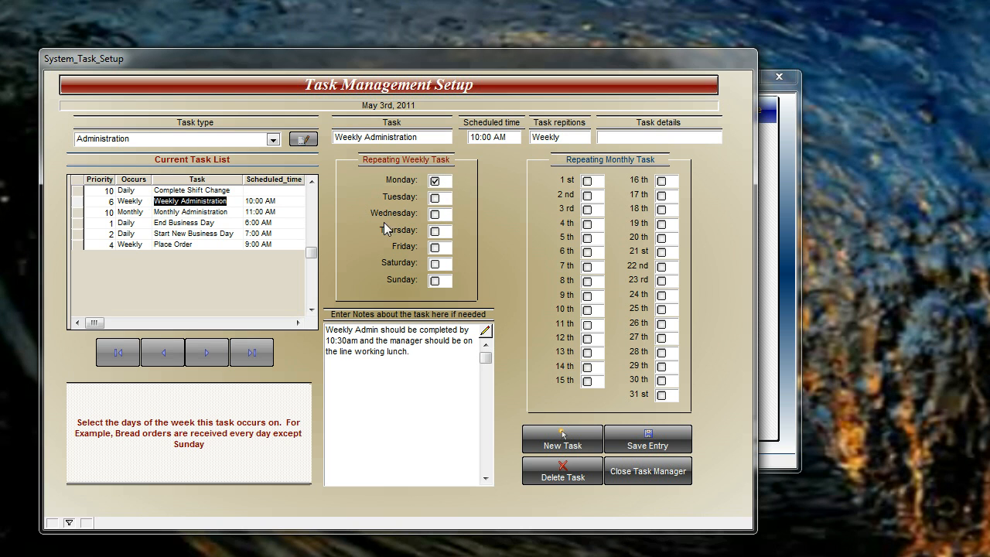
{"action": "left_click", "coordinate": [217, 211]}
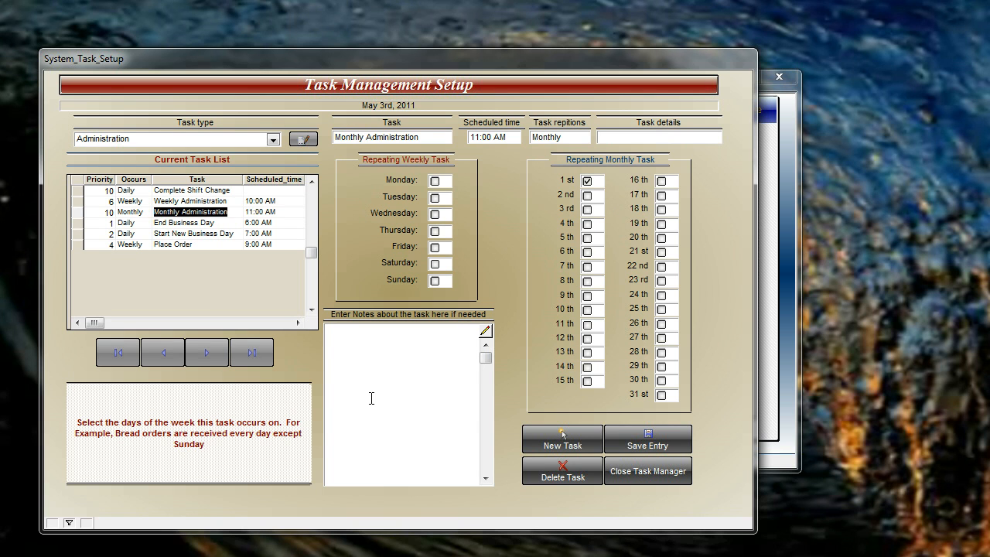
{"action": "left_click", "coordinate": [648, 471]}
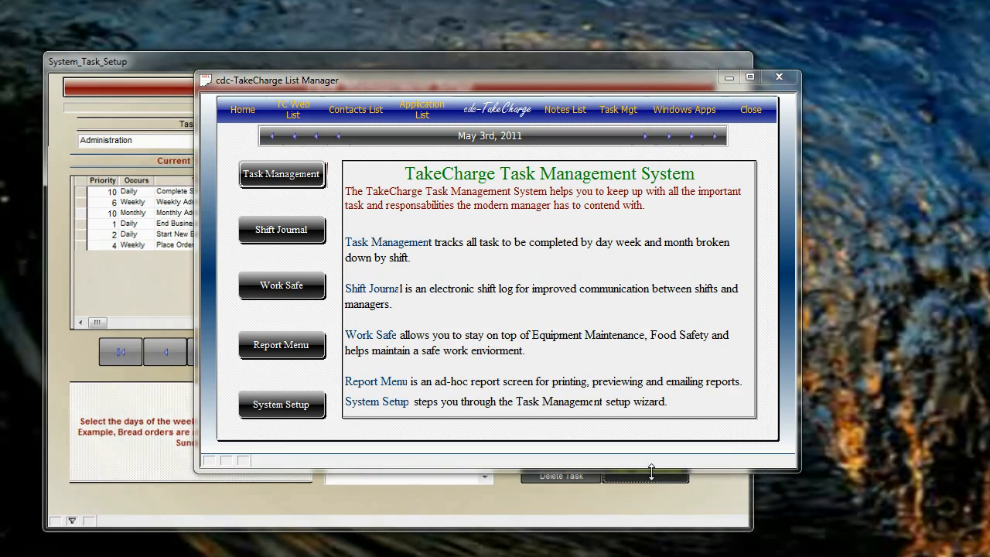
Open Daily Task Management and set the date to view to 05/03/2011
{"action": "left_click", "coordinate": [294, 179]}
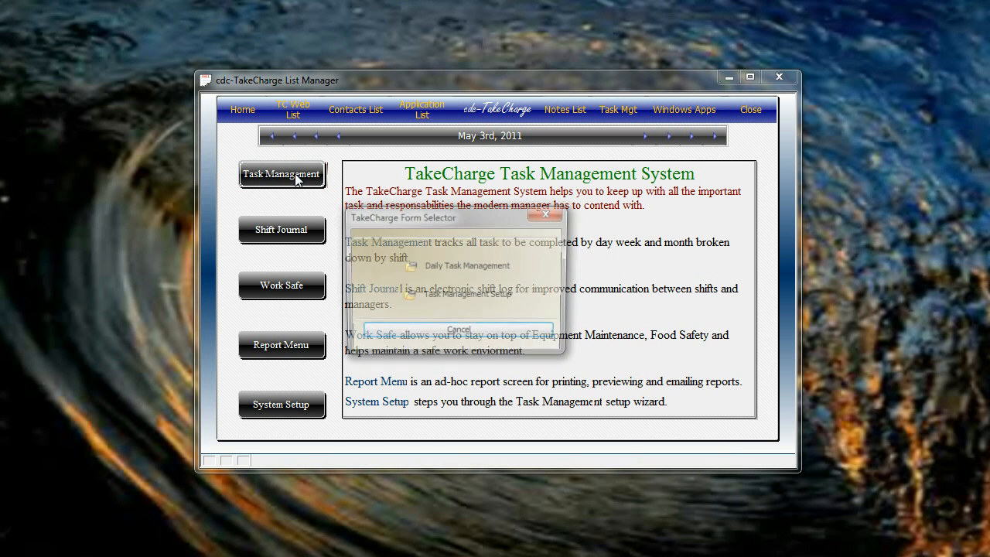
{"action": "left_click", "coordinate": [499, 266]}
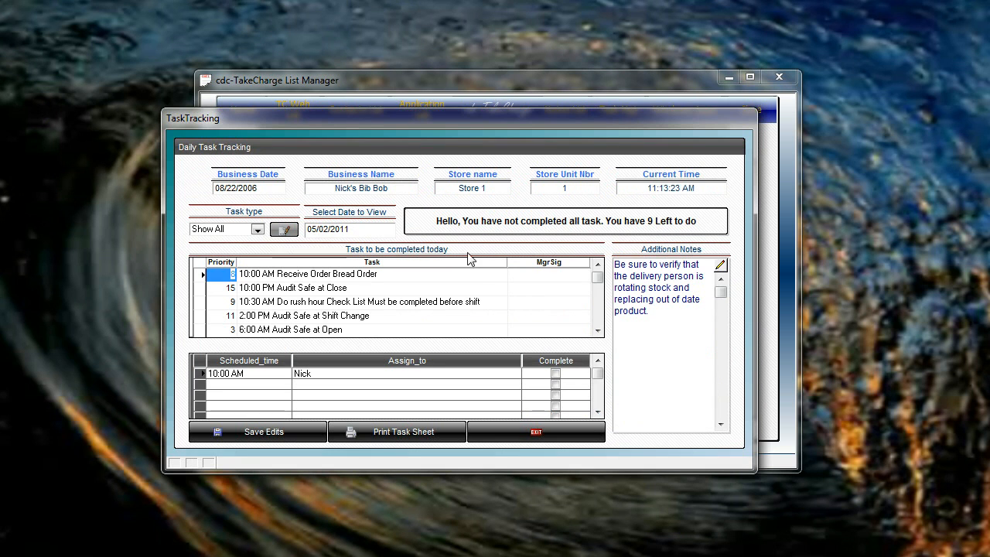
{"action": "left_click", "coordinate": [360, 232]}
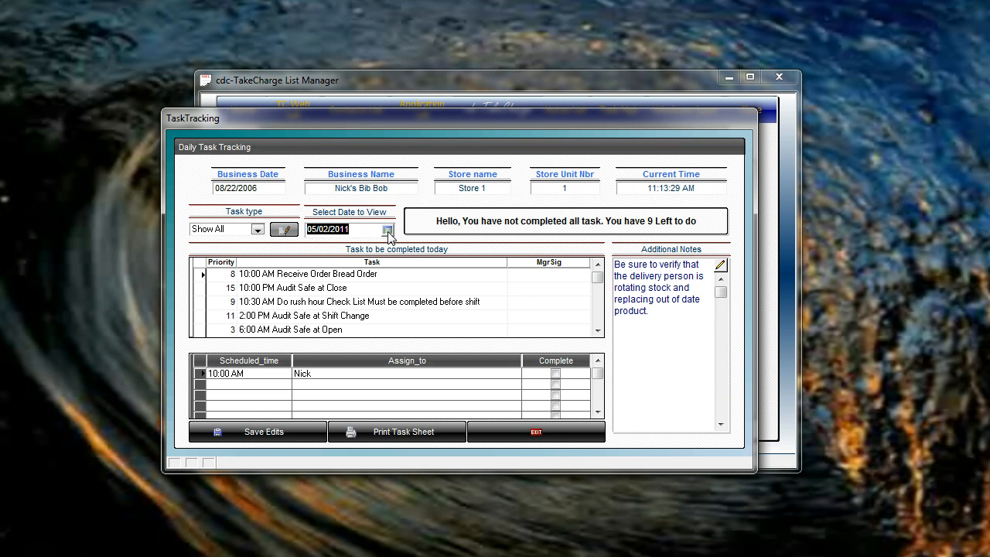
{"action": "left_click", "coordinate": [387, 231]}
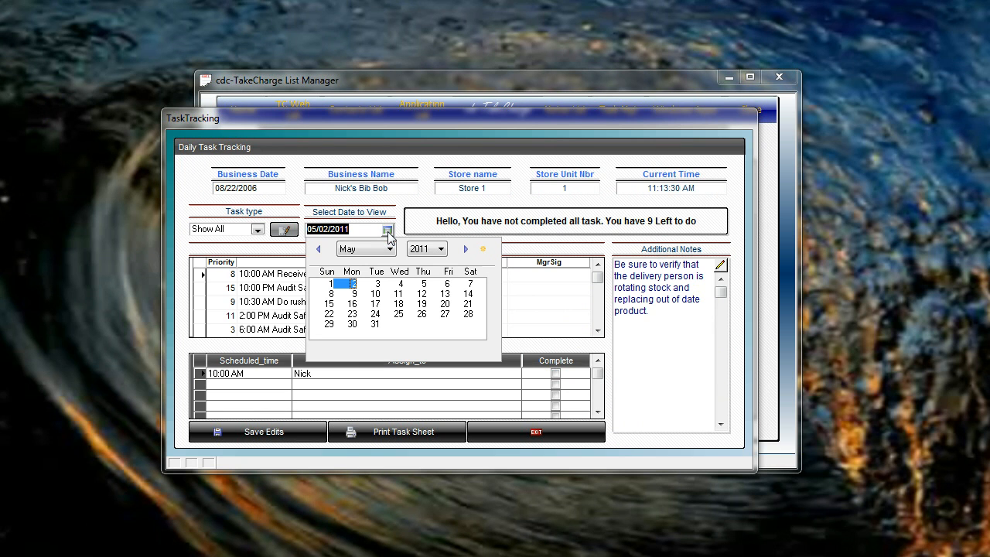
{"action": "left_click", "coordinate": [377, 284]}
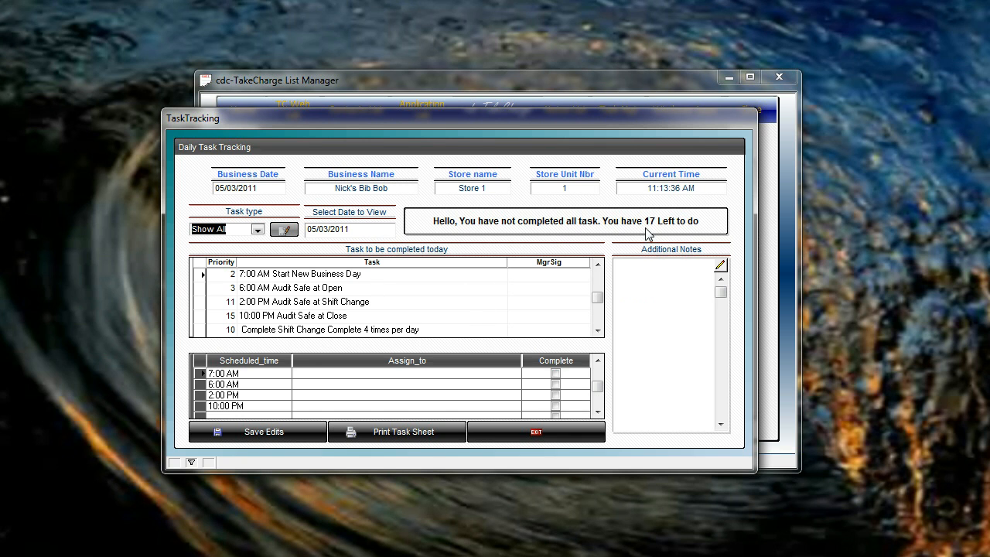
Sort the tasks to be completed today by priority in ascending order, and exit daily task tracking
{"action": "left_click", "coordinate": [217, 273]}
{"action": "right_click", "coordinate": [218, 279]}
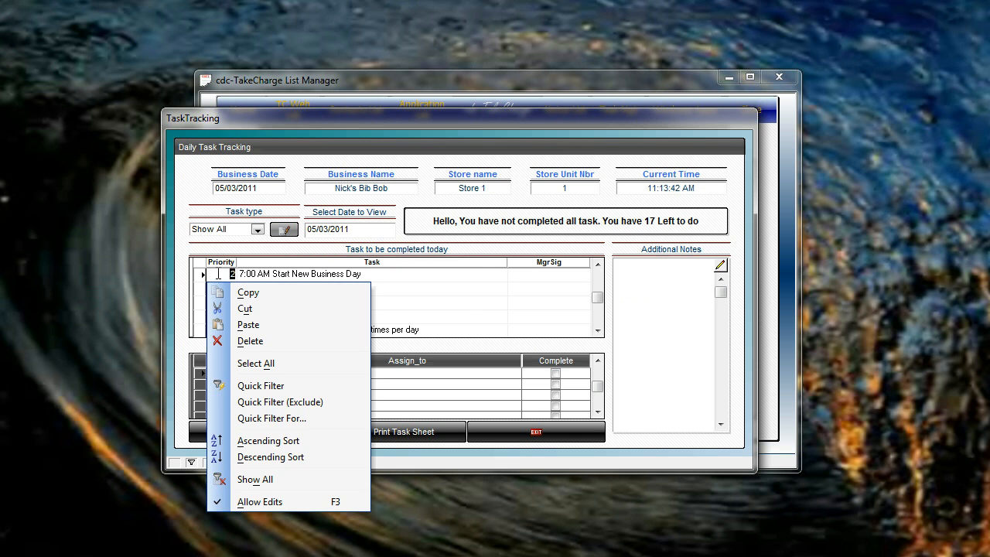
{"action": "left_click", "coordinate": [293, 442]}
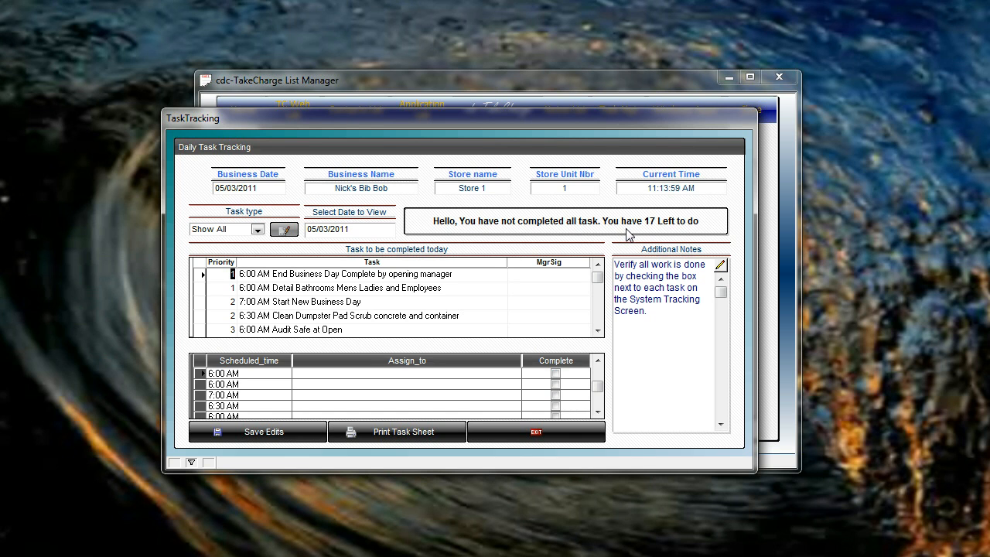
{"action": "left_click", "coordinate": [516, 437]}
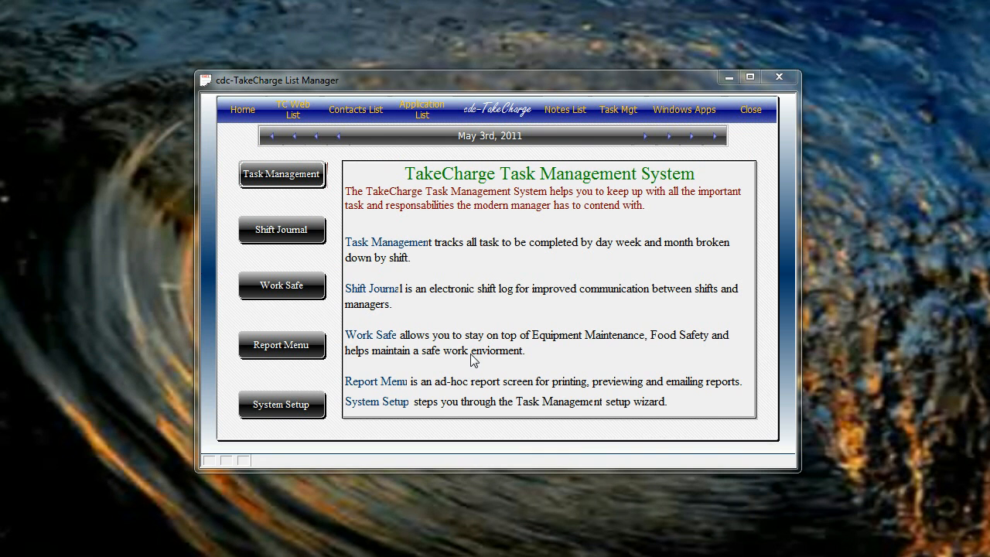
Open the Shift Journal and set its business date to 05/03/2011
{"action": "left_click", "coordinate": [310, 229]}
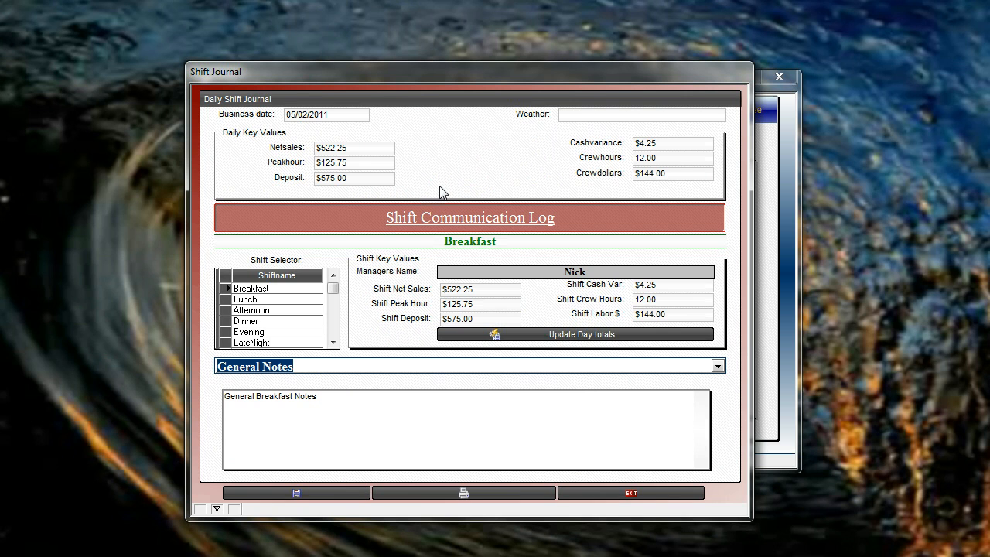
{"action": "left_click", "coordinate": [346, 119]}
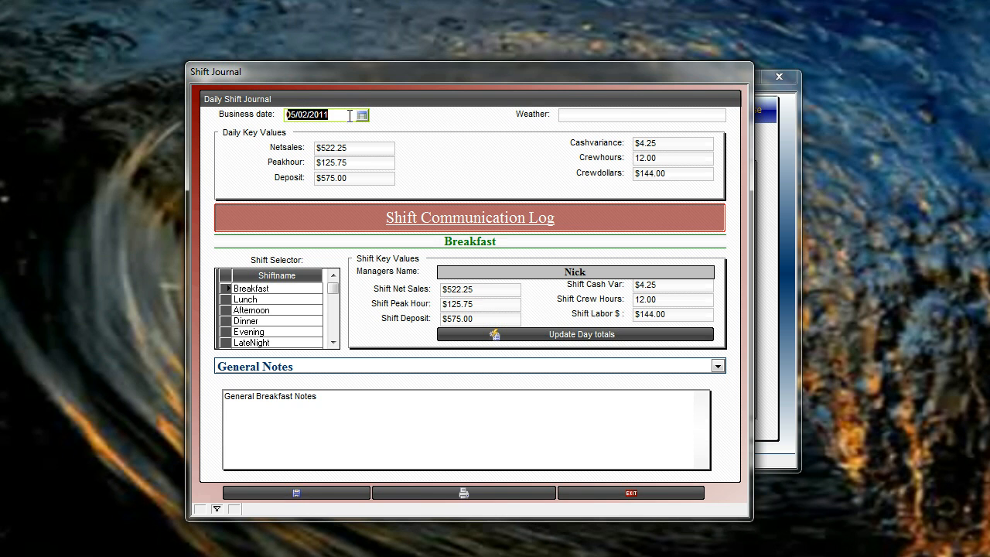
{"action": "left_click", "coordinate": [362, 116]}
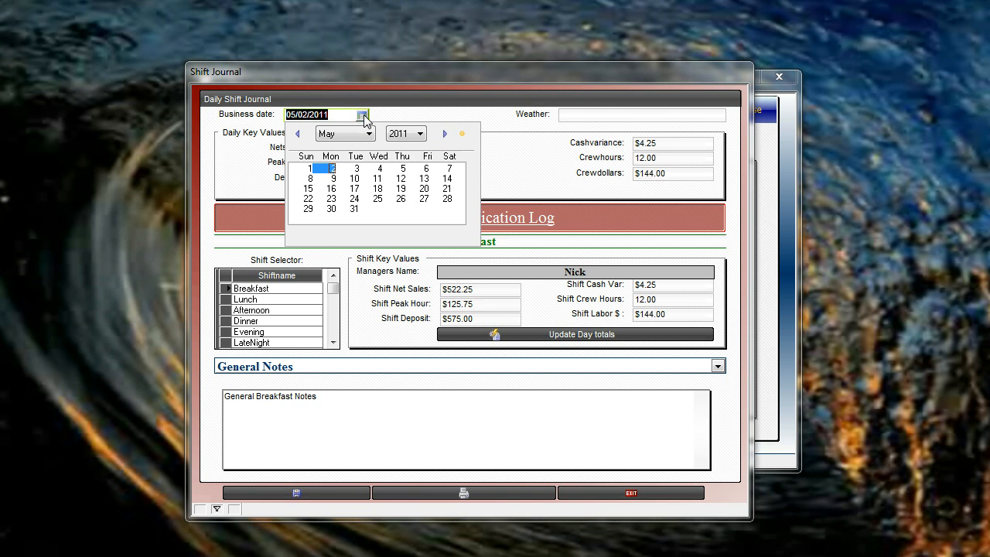
{"action": "left_click", "coordinate": [356, 170]}
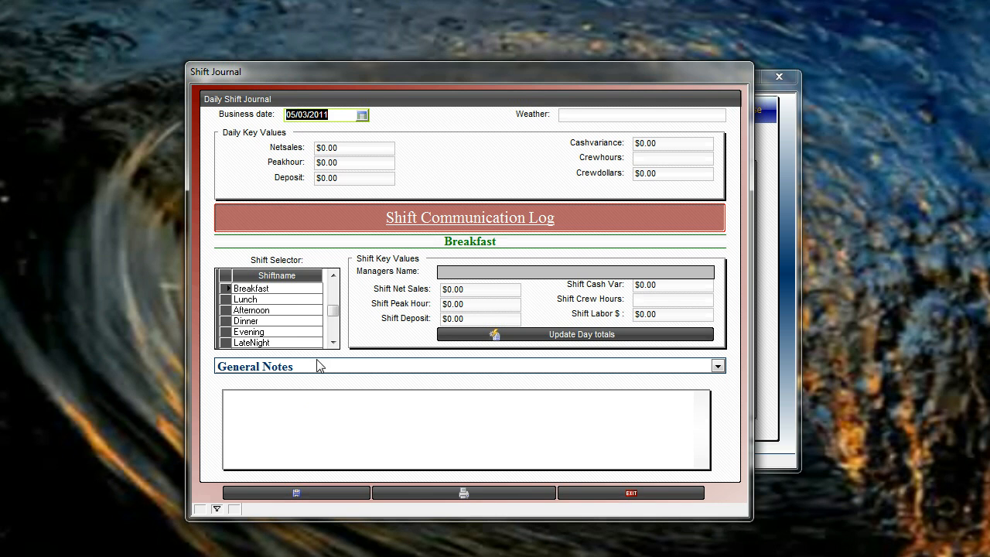
Select the Lunch shift for the communication log
{"action": "left_click", "coordinate": [718, 366]}
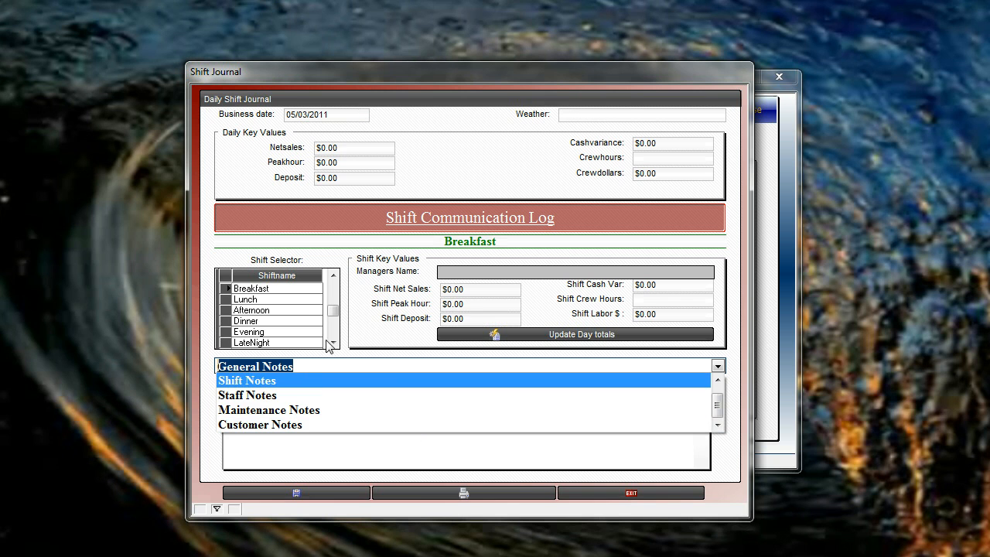
{"action": "left_click", "coordinate": [293, 304]}
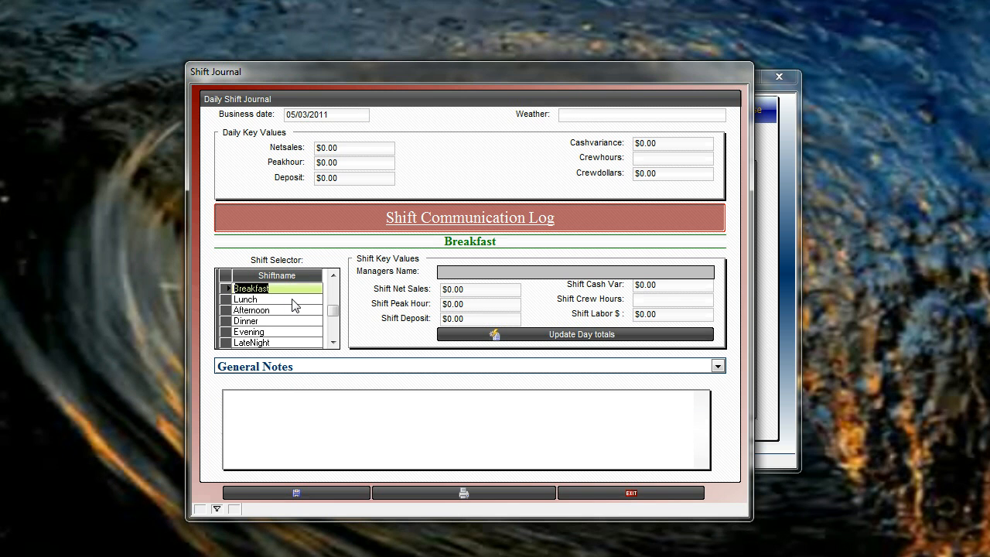
{"action": "left_click", "coordinate": [293, 305]}
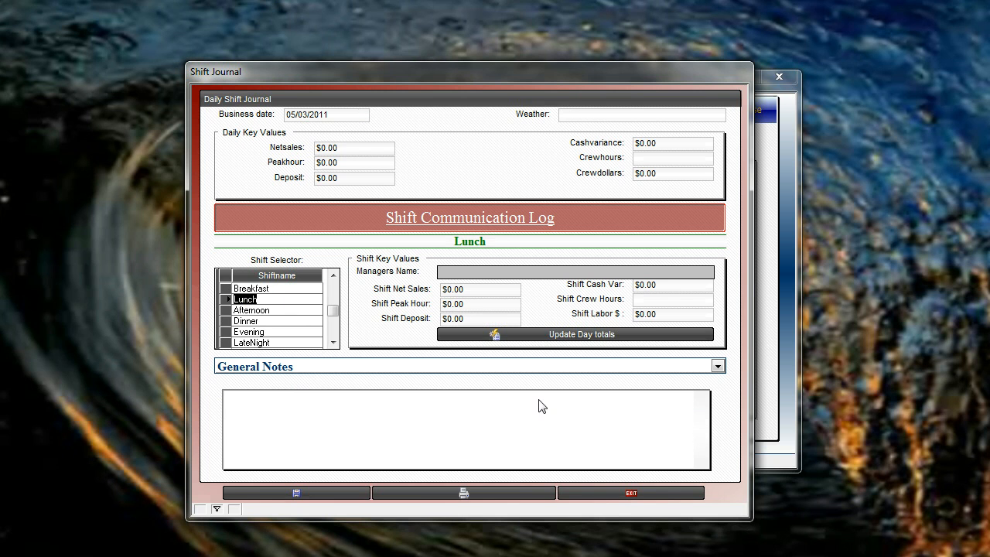
Switch the Lunch notes to Staff Notes and write that the named employee did not show up for work
{"action": "left_click", "coordinate": [718, 366]}
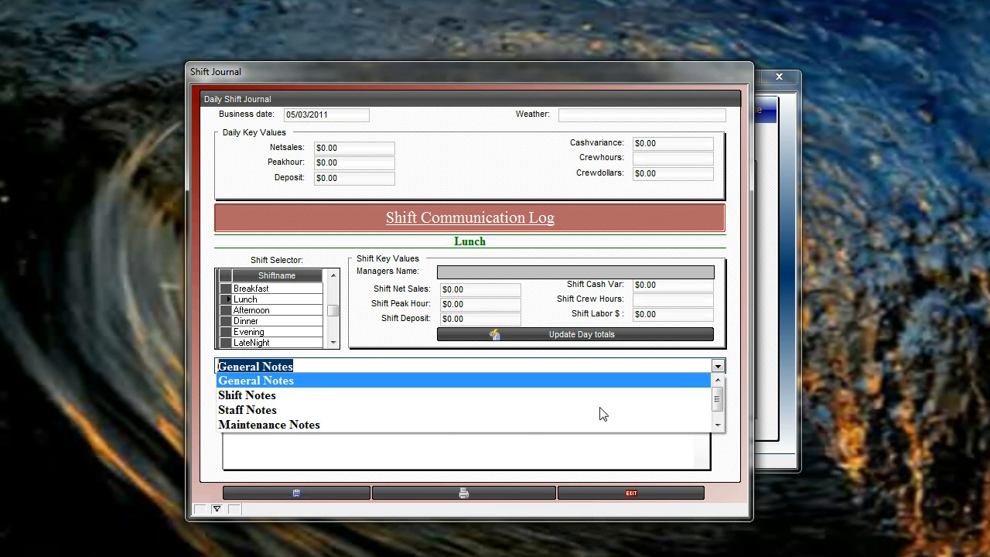
{"action": "left_click", "coordinate": [433, 410]}
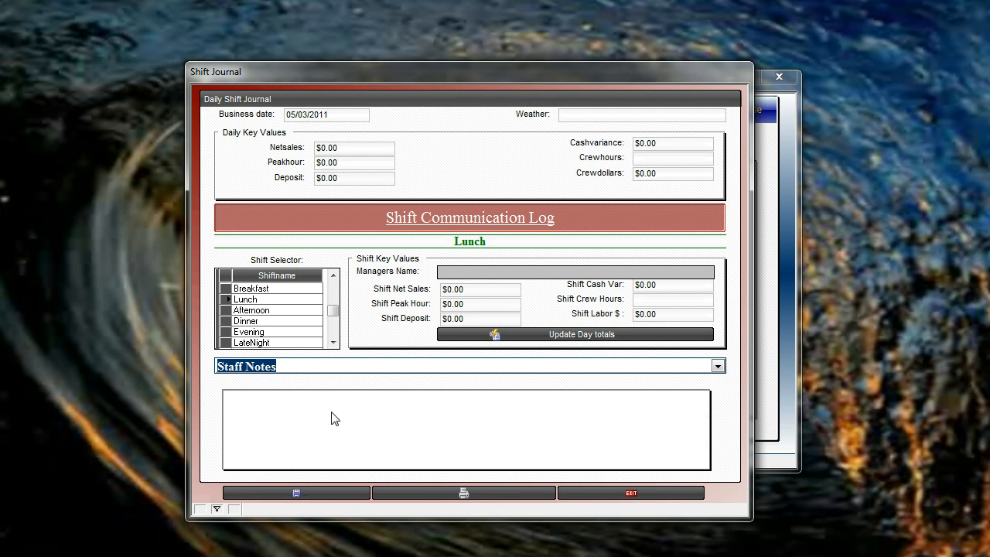
{"action": "left_click", "coordinate": [333, 412]}
{"action": "type", "text": "Ni"}
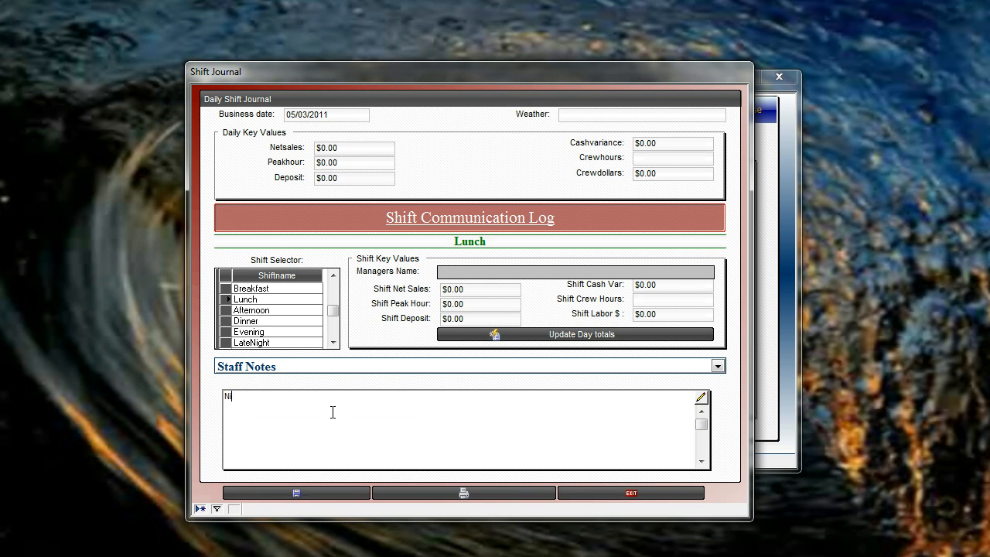
{"action": "type", "text": "ck did not show up for work"}
Enter the Lunch shift's key values: net sales 528, peak hour 225 and deposit 600
{"action": "left_click", "coordinate": [495, 292]}
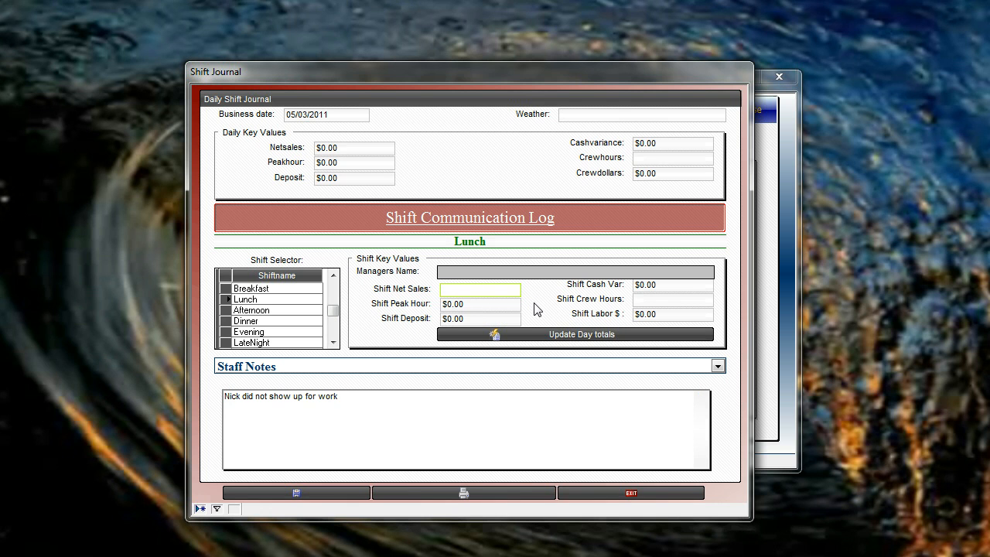
{"action": "type", "text": "528."}
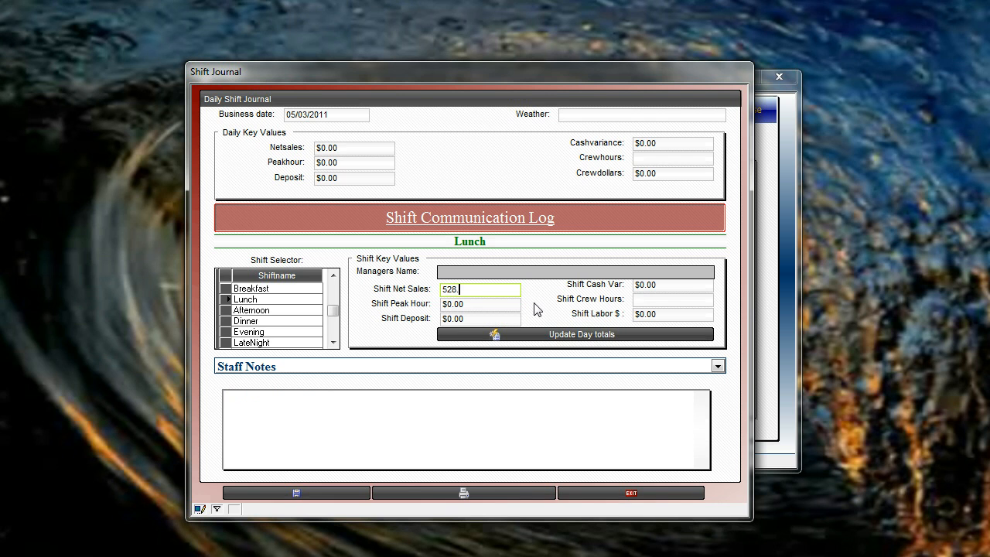
{"action": "key", "text": "Tab"}
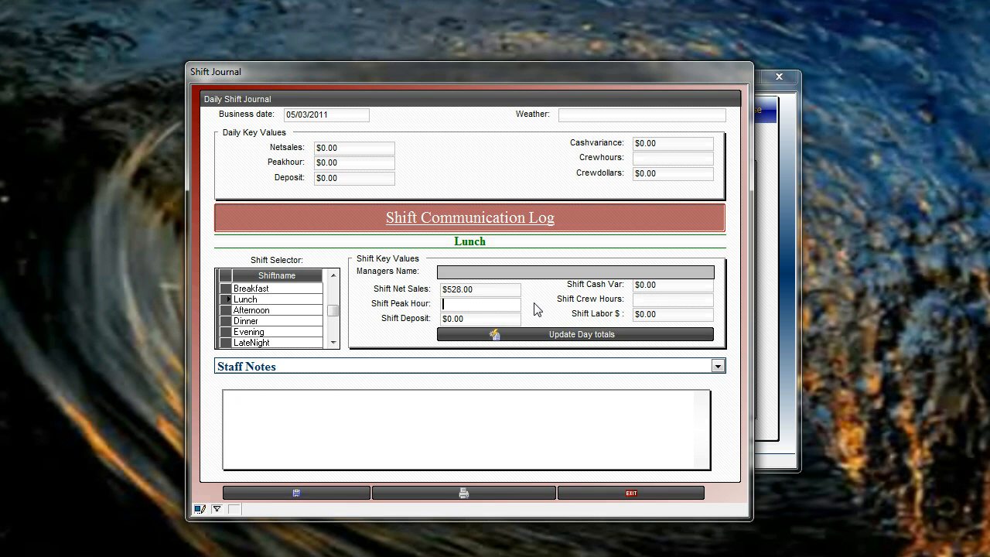
{"action": "key", "text": "Tab"}
{"action": "type", "text": "600"}
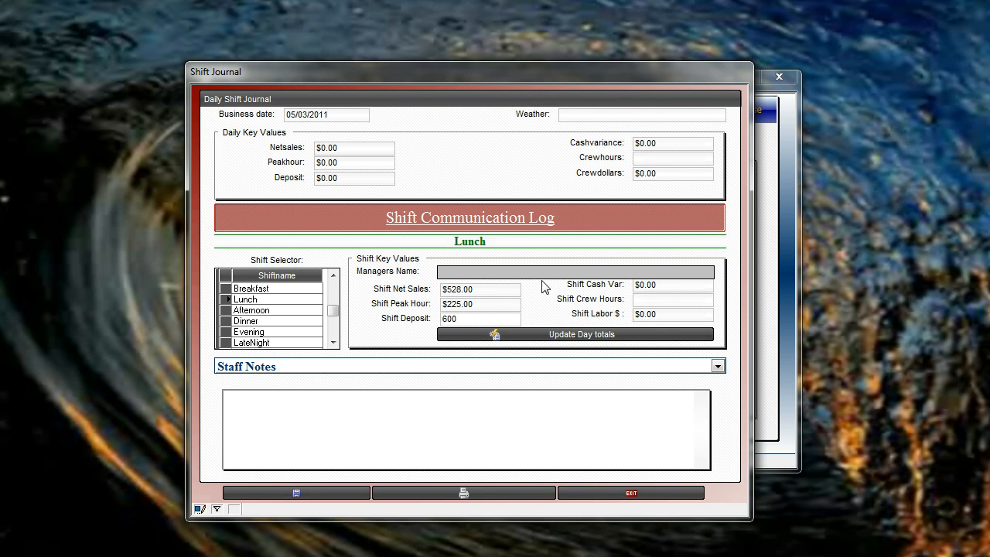
Fill in the manager's name for the Lunch shift and update the day totals, then exit the journal
{"action": "left_click", "coordinate": [549, 271]}
{"action": "type", "text": "Bob"}
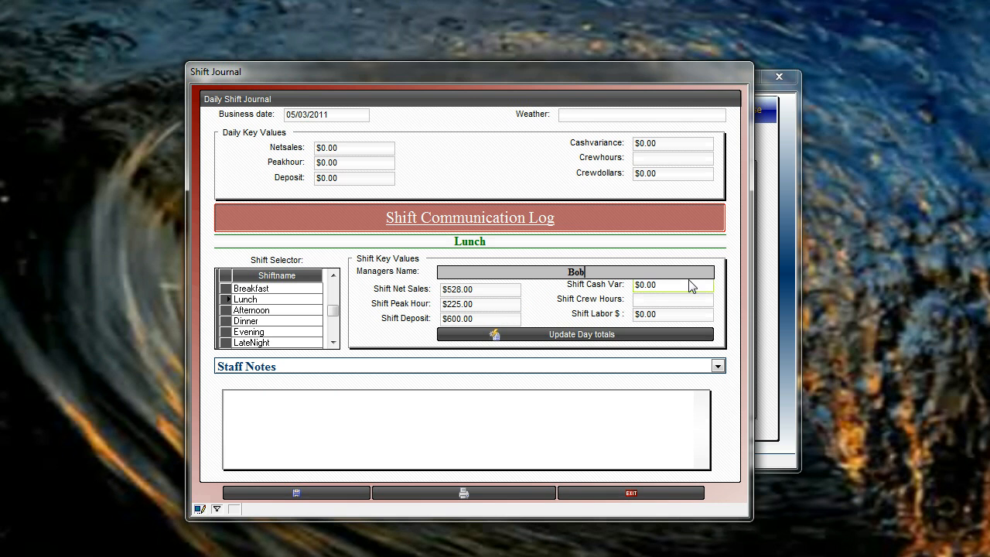
{"action": "left_click", "coordinate": [585, 338]}
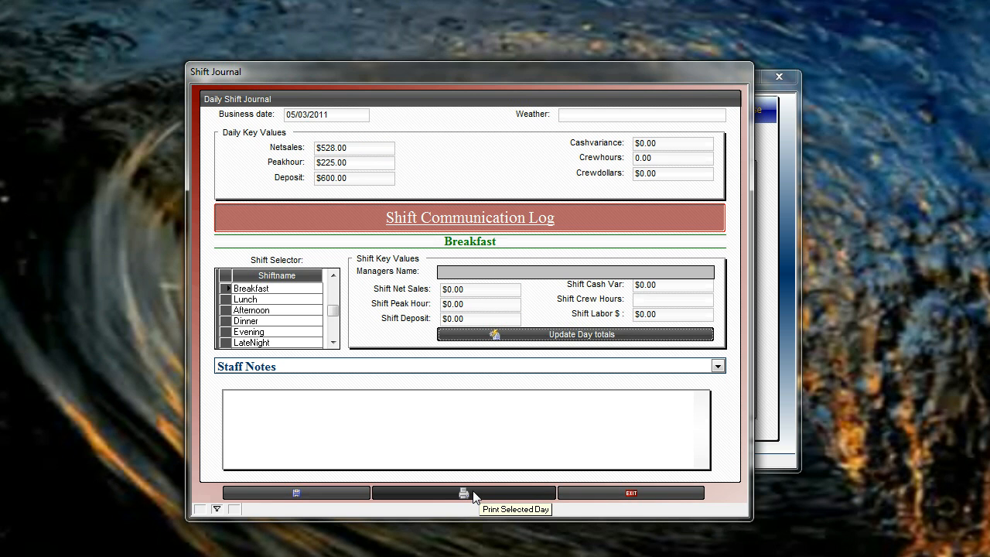
{"action": "left_click", "coordinate": [615, 494]}
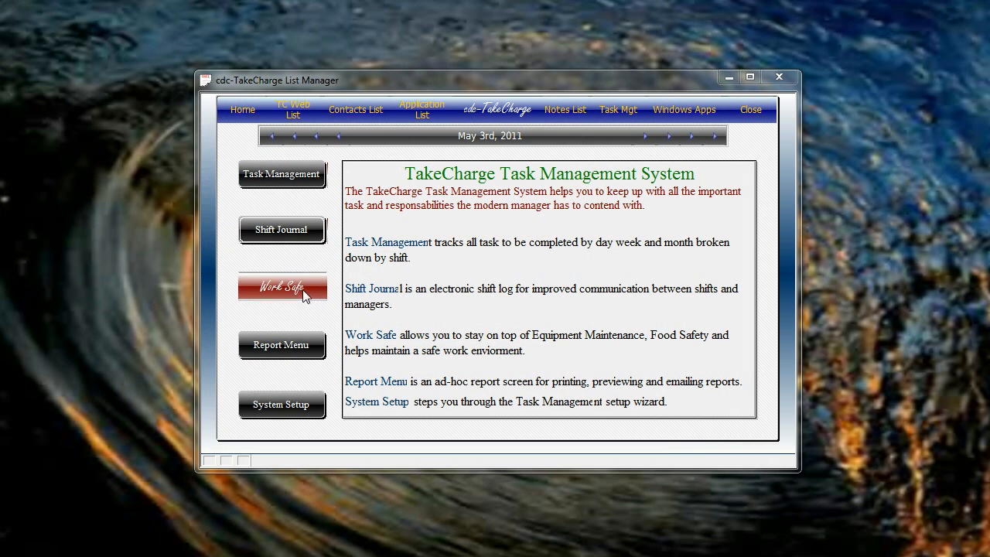
Open the Work Safe Maintenance Management form to view the equipment's maintenance records, then close the form
{"action": "left_click", "coordinate": [294, 287]}
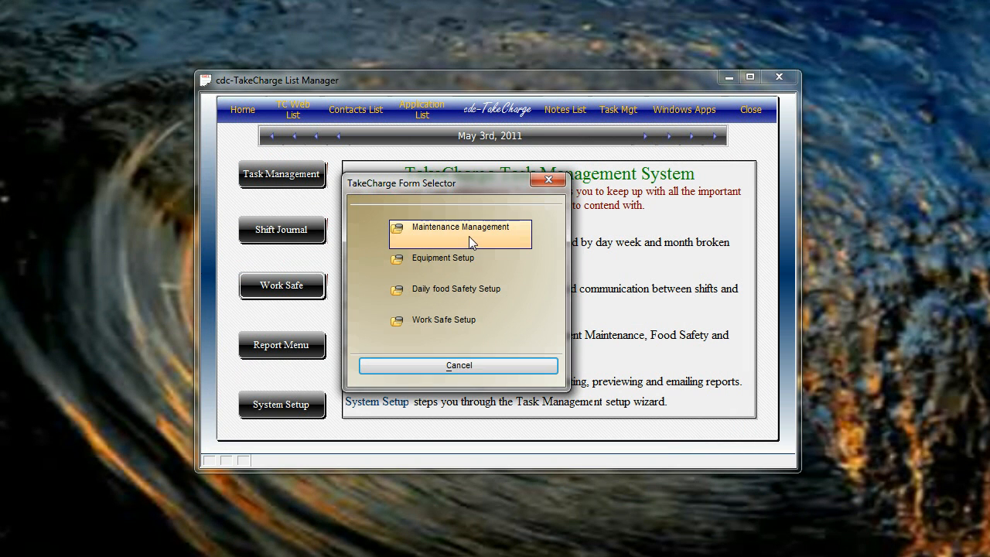
{"action": "left_click", "coordinate": [470, 236]}
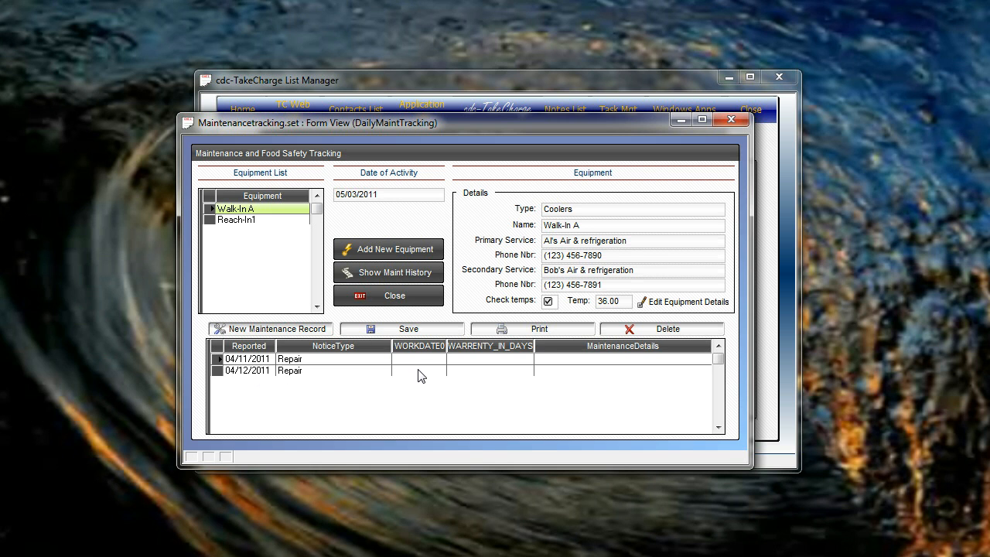
{"action": "left_click", "coordinate": [405, 299]}
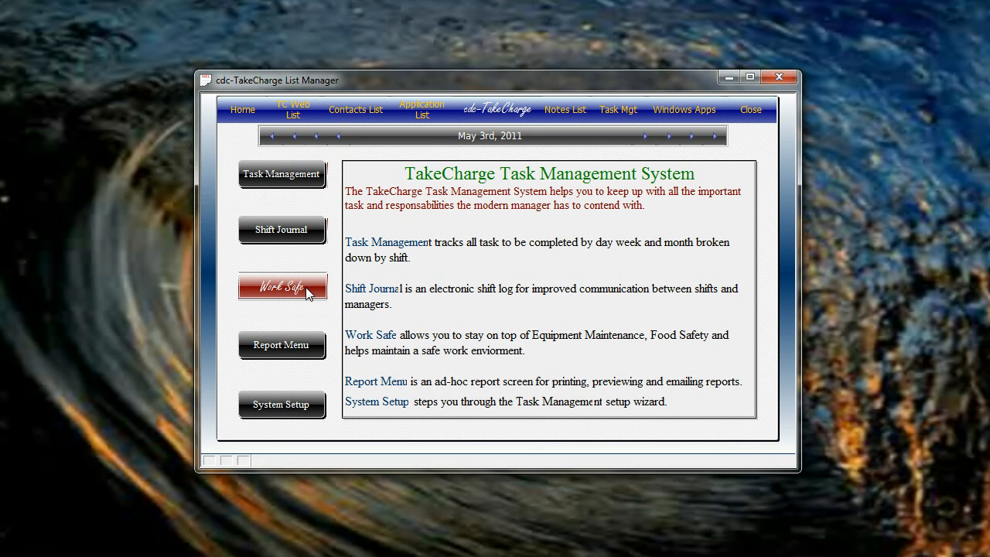
View the Work Safe Equipment Setup form with its vendor and temperature-check settings, then close it
{"action": "left_click", "coordinate": [308, 292]}
{"action": "left_click", "coordinate": [441, 262]}
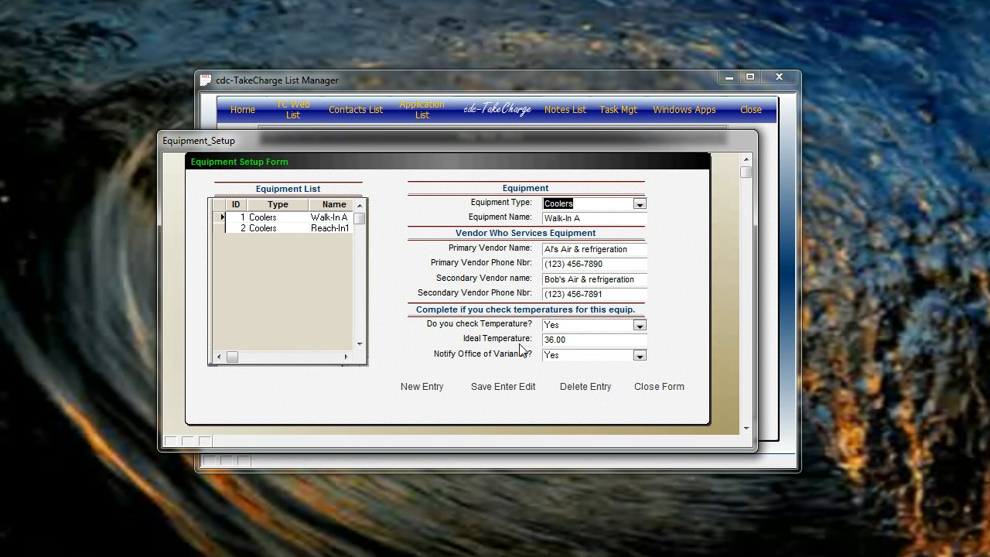
{"action": "left_click", "coordinate": [673, 395]}
Review the Daily food Safety Setup form with its temperature check list, then exit the form
{"action": "left_click", "coordinate": [309, 282]}
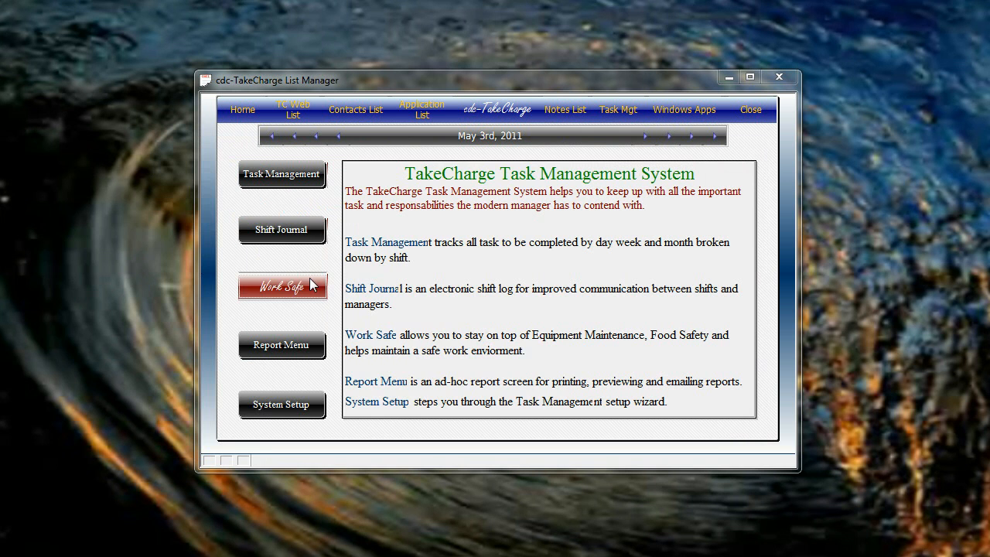
{"action": "left_click", "coordinate": [470, 300]}
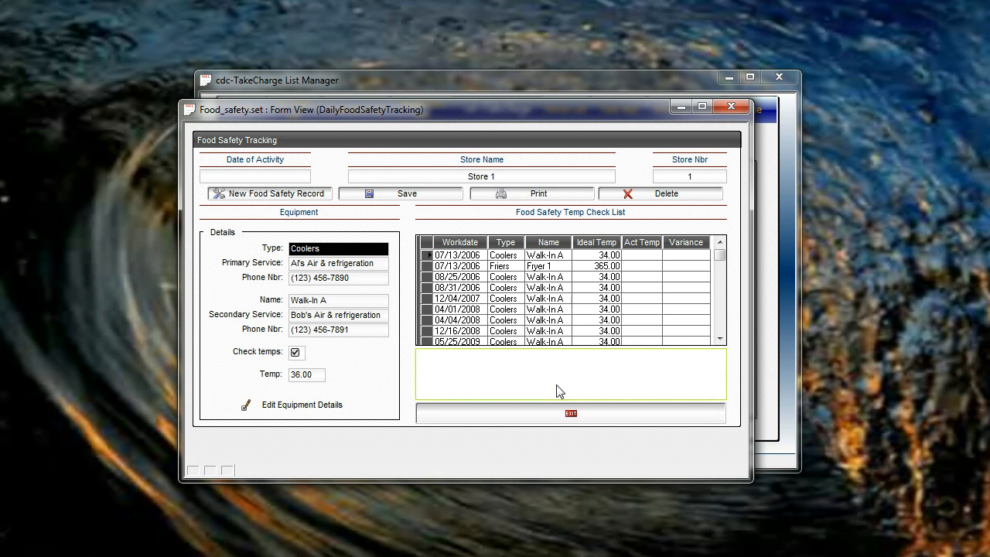
{"action": "left_click", "coordinate": [570, 422]}
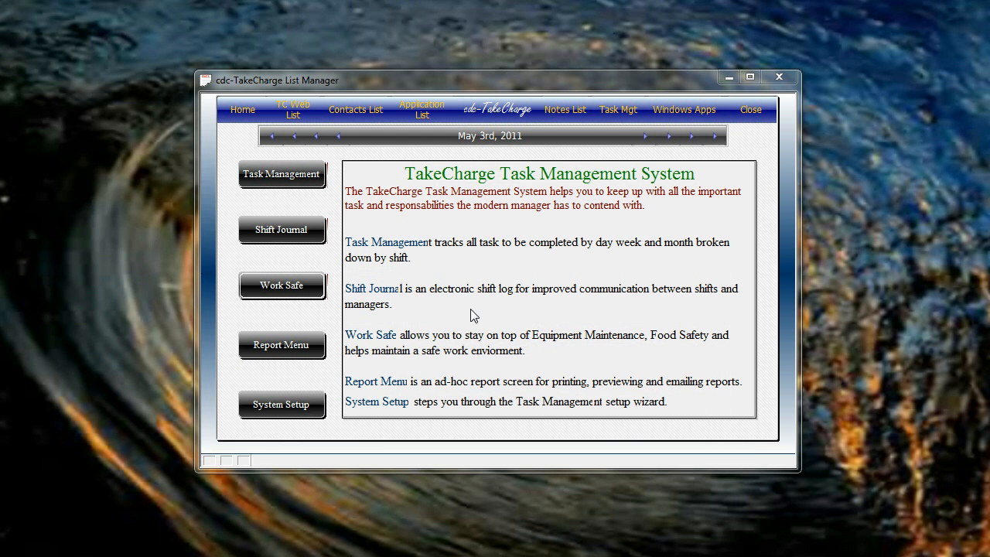